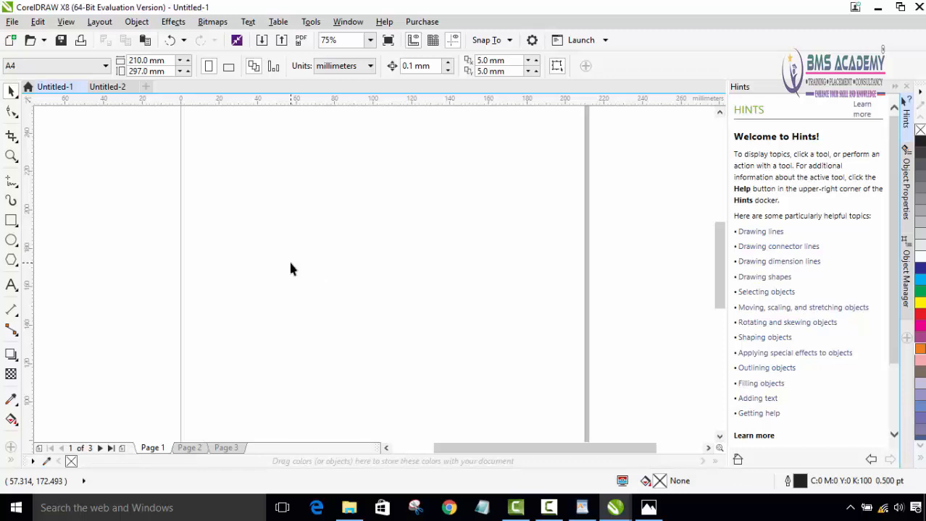
Step: Browse pages 1 to 3 of Untitled-1, view the Untitled-2 document, and return to Untitled-1
scroll(292, 242, down, 1)
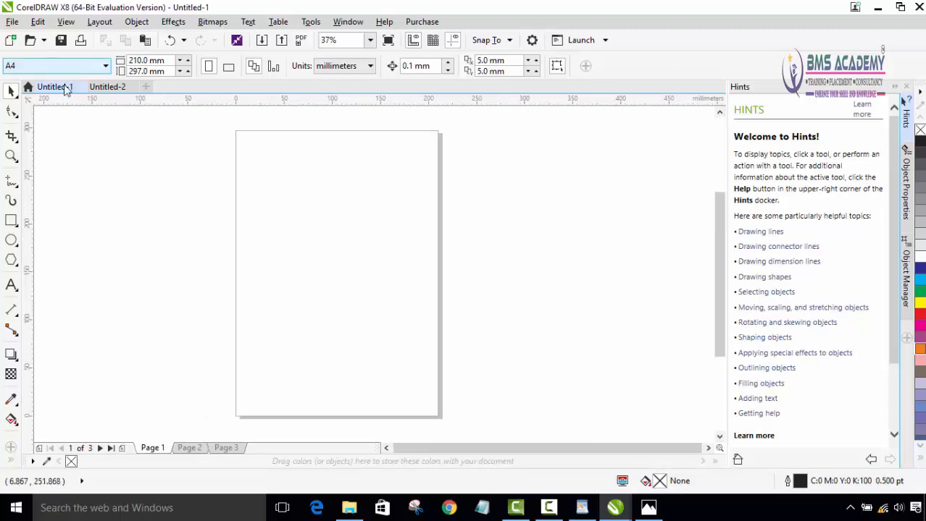
click(195, 449)
click(151, 447)
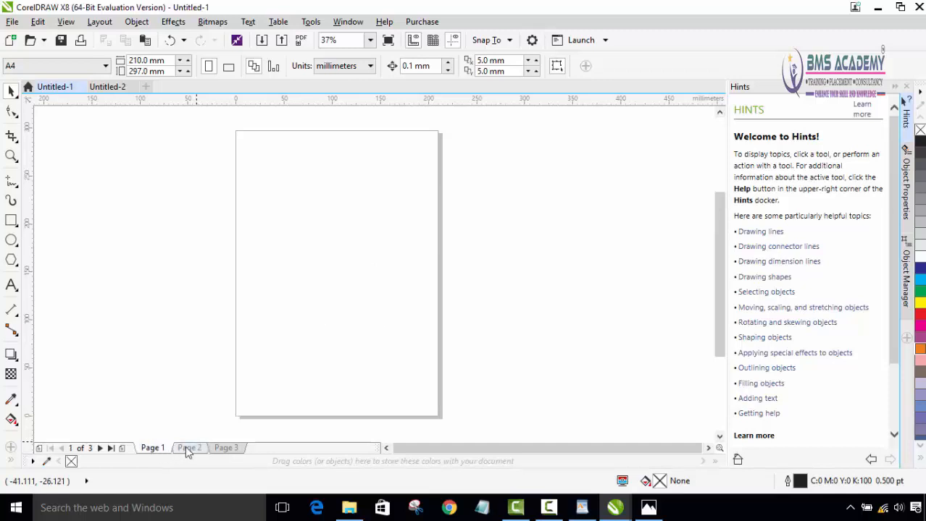
click(187, 447)
click(227, 449)
click(189, 448)
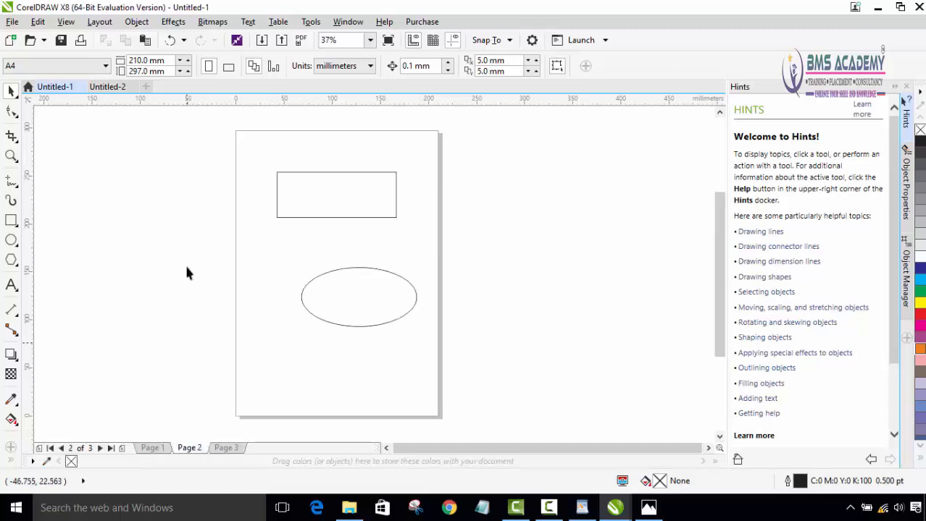
click(110, 87)
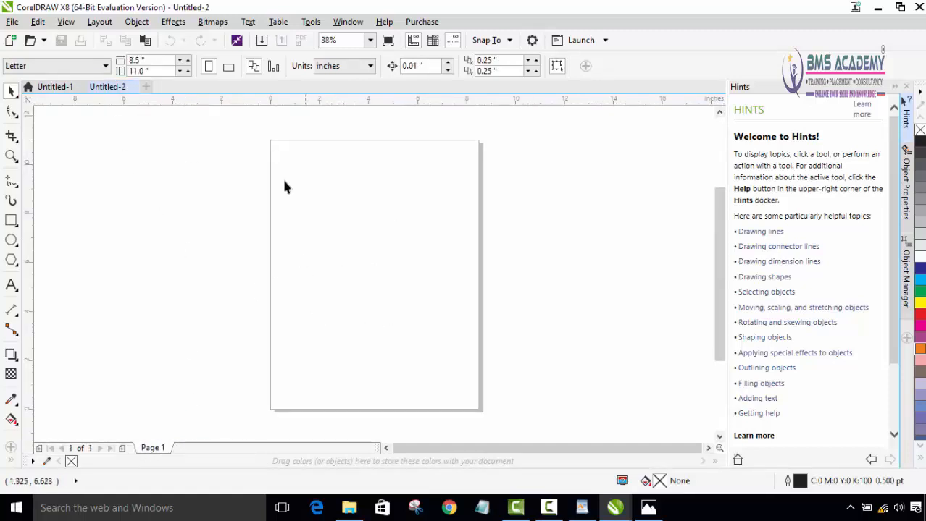
click(52, 87)
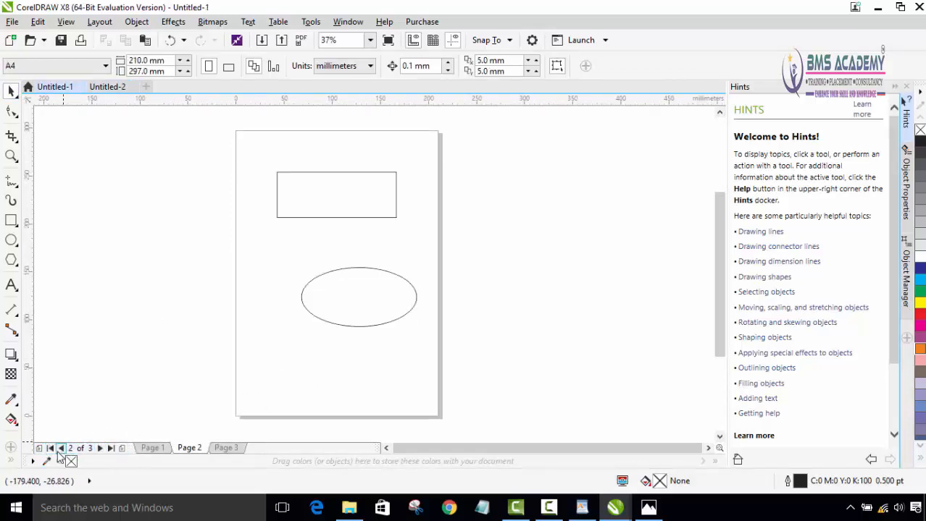
Step: Step through the pages of Untitled-1 with the next, previous, first and last page navigation
click(100, 448)
click(61, 449)
click(62, 449)
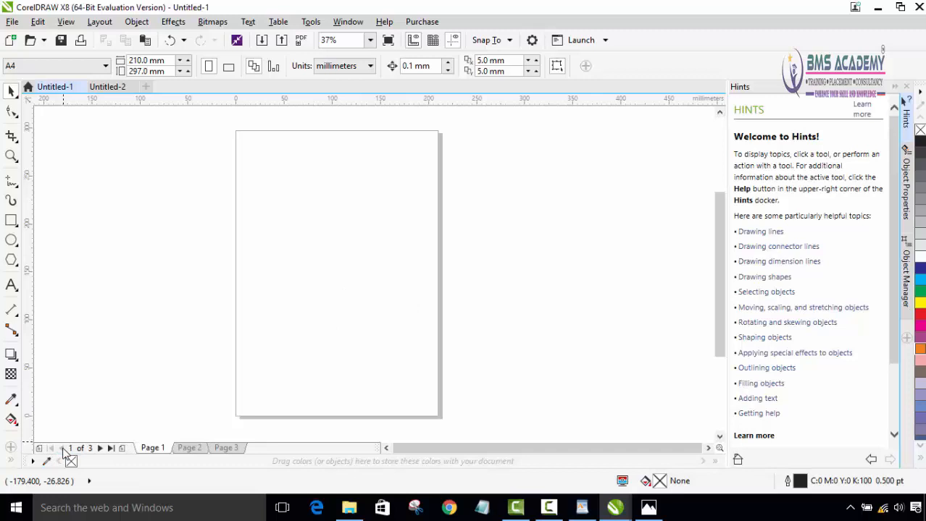
click(100, 449)
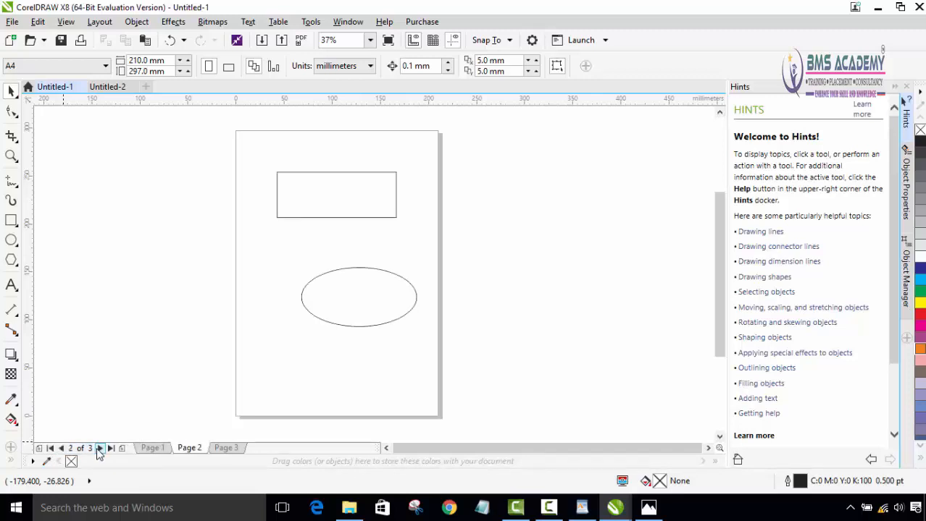
click(100, 448)
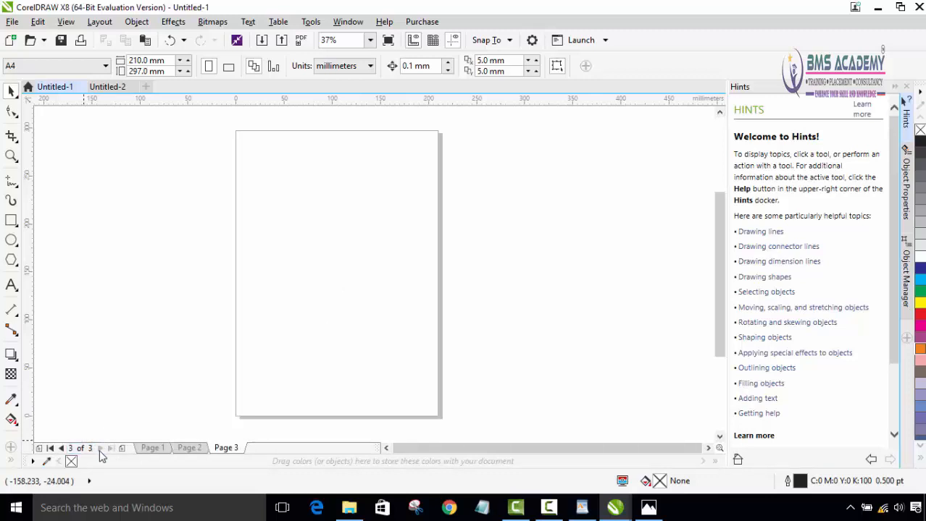
click(50, 448)
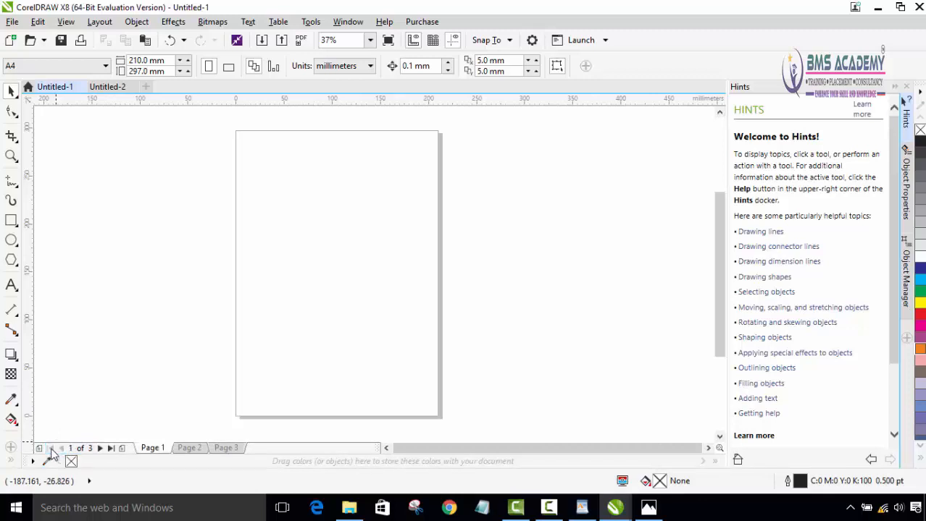
click(111, 448)
Step: Insert an additional page into the document and undo the insertion
click(122, 448)
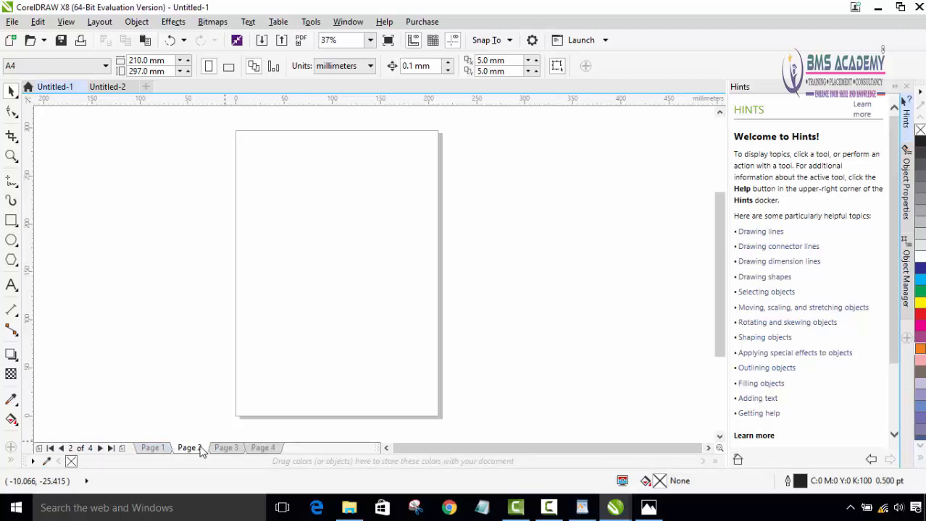
key(ctrl+z)
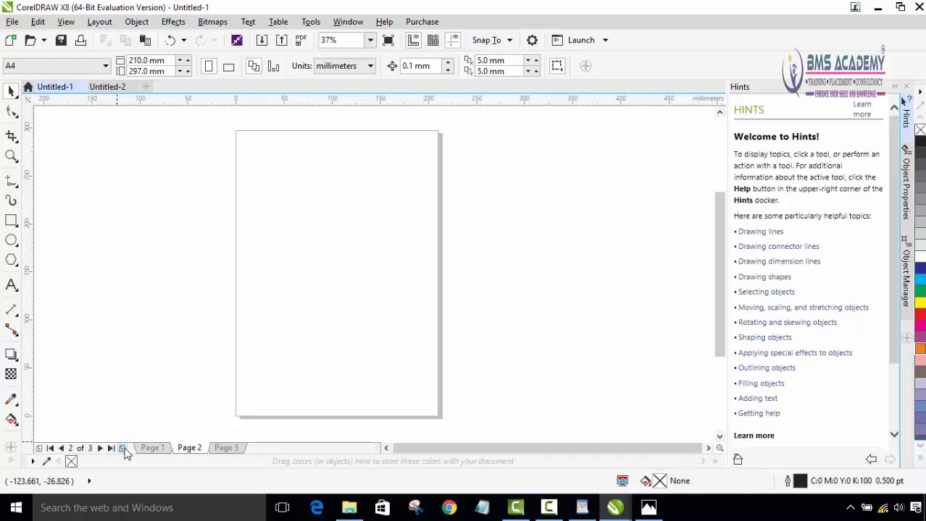
Step: Add a fourth page at the end of the document and delete it
click(122, 449)
click(271, 449)
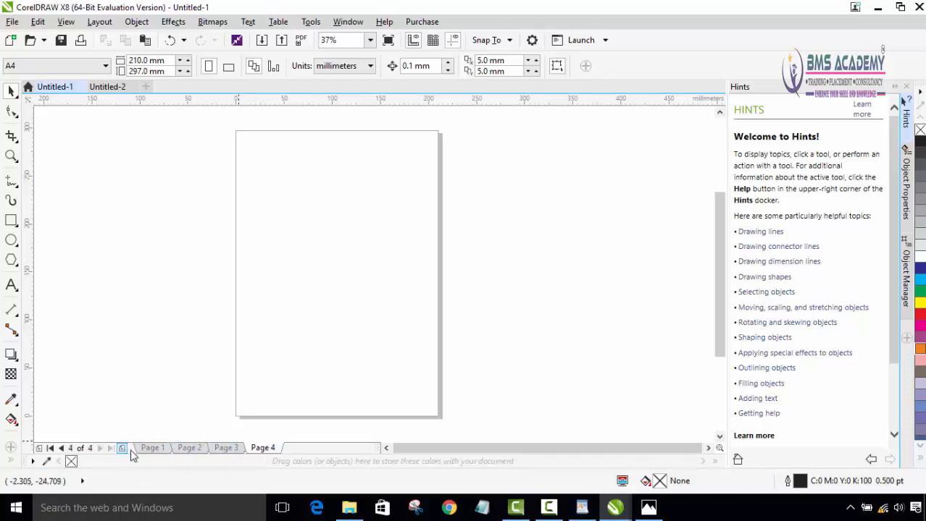
right_click(256, 449)
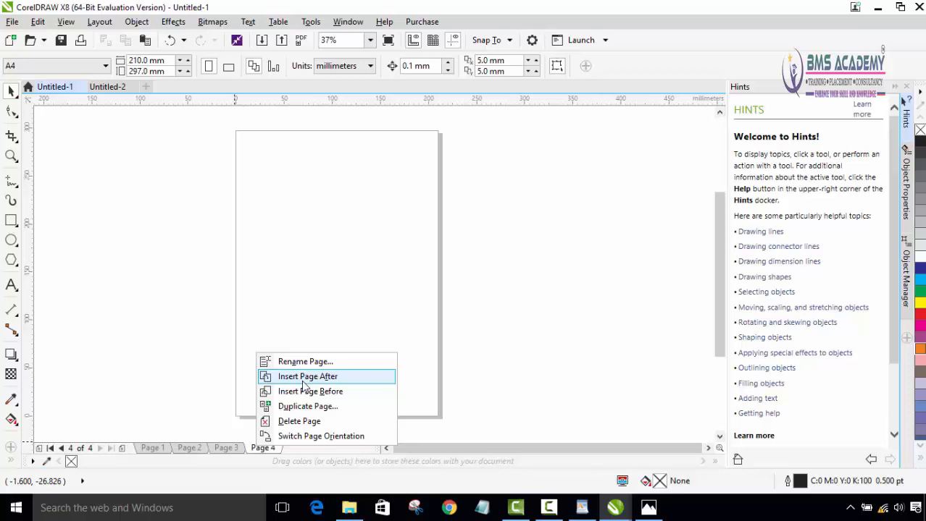
click(305, 422)
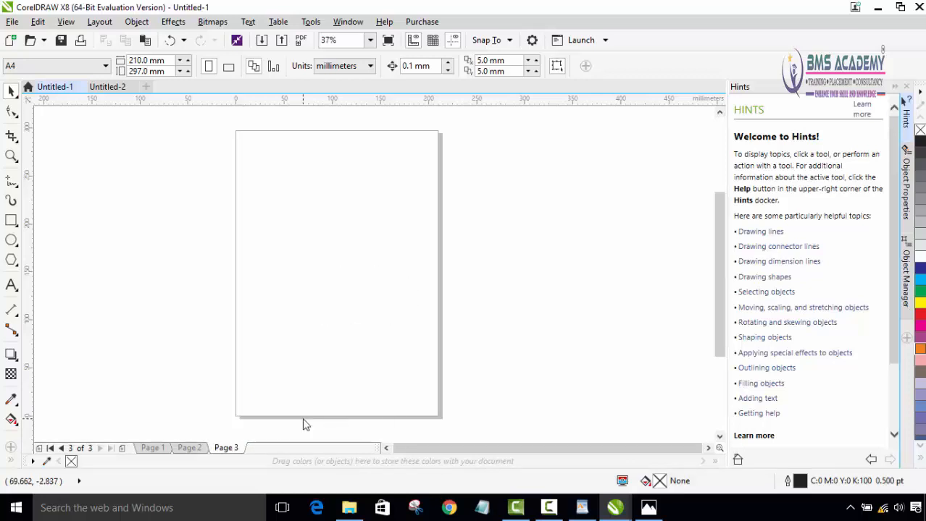
Step: Switch page 1, which holds the rectangle and ellipse, to landscape orientation and back to portrait
click(189, 448)
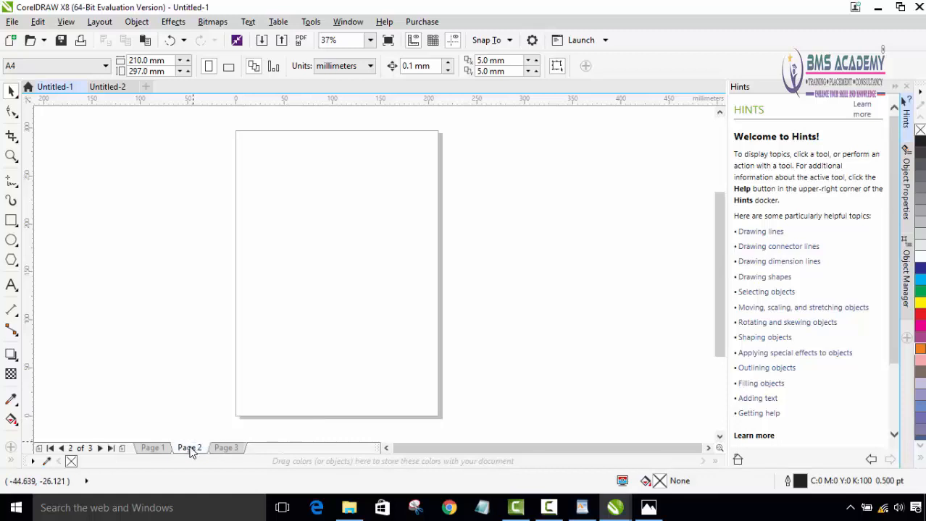
click(166, 449)
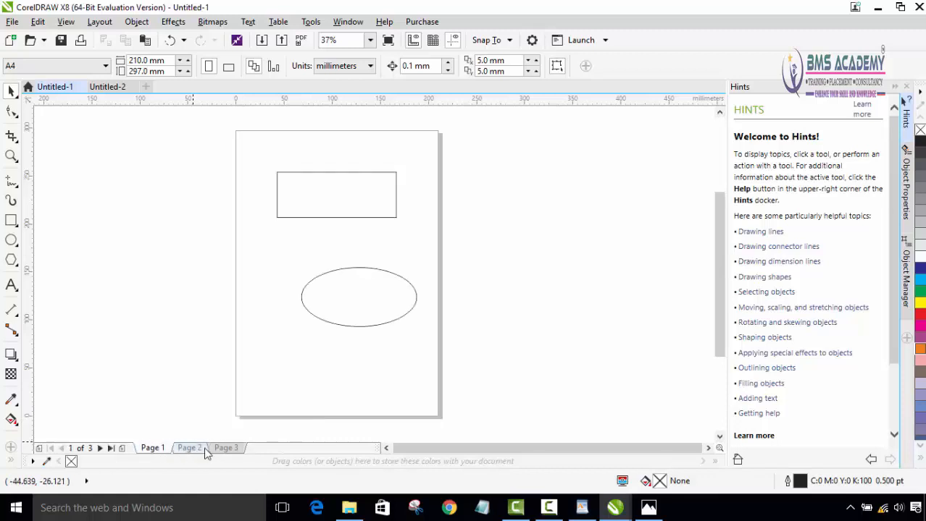
right_click(159, 452)
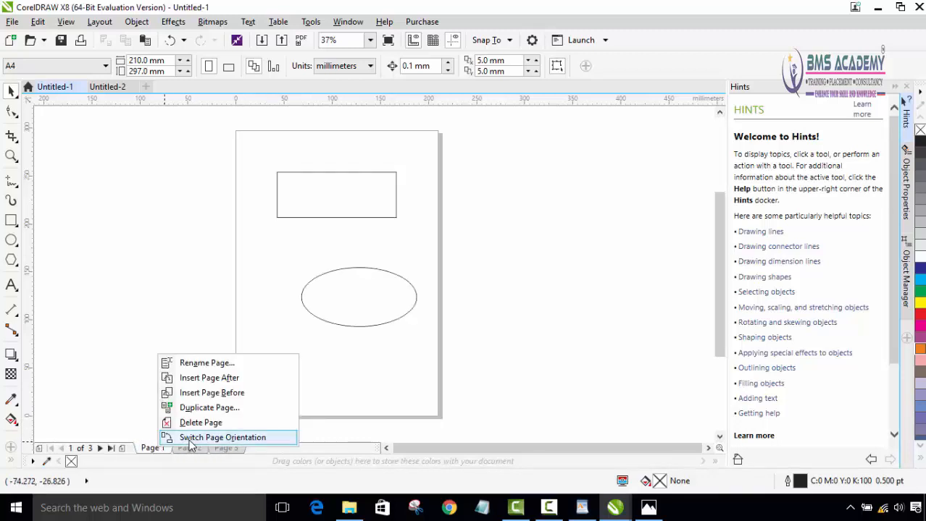
click(190, 438)
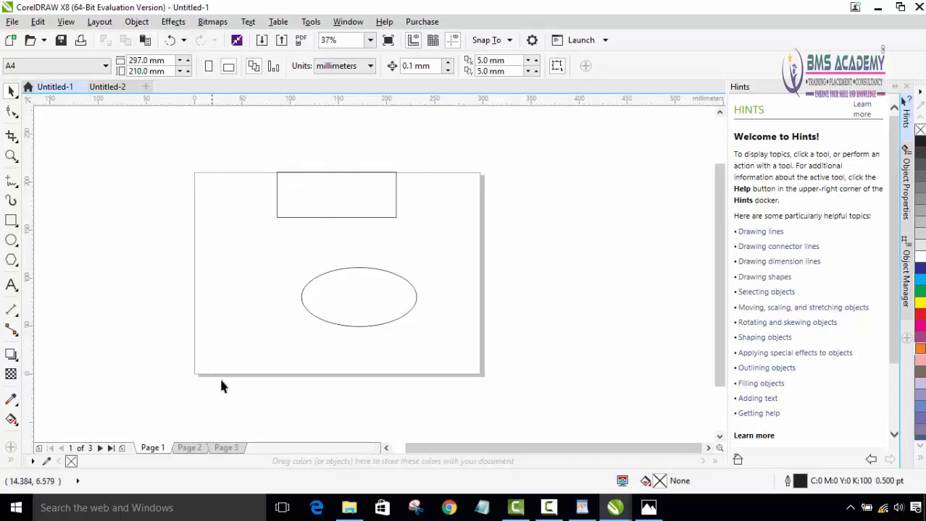
right_click(160, 447)
click(183, 434)
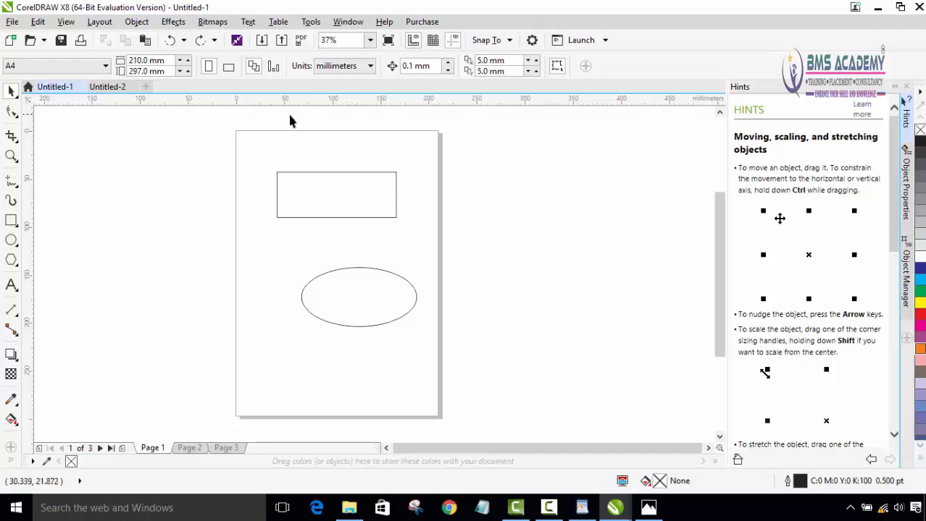
Step: Move the rectangle on page 1 about 11 mm to the right and 7.5 mm down
click(299, 179)
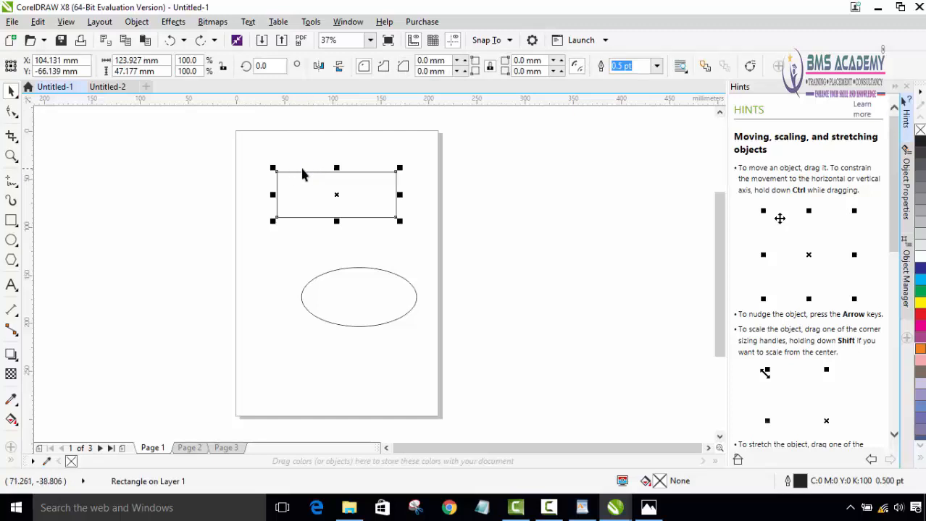
mouse_move(300, 172)
mouse_down()
mouse_move(309, 188)
mouse_move(297, 178)
mouse_move(308, 170)
mouse_up()
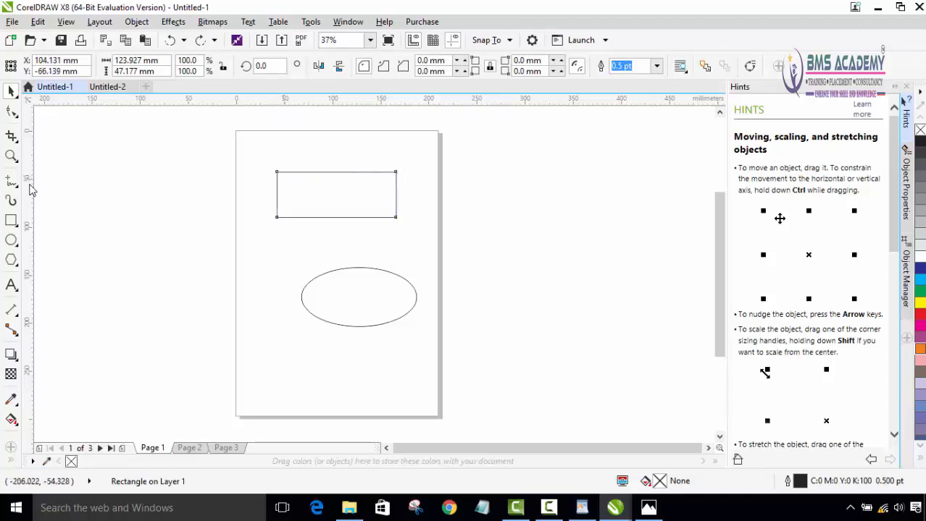
mouse_move(298, 173)
mouse_down()
mouse_move(297, 185)
mouse_move(276, 179)
mouse_move(287, 179)
mouse_up()
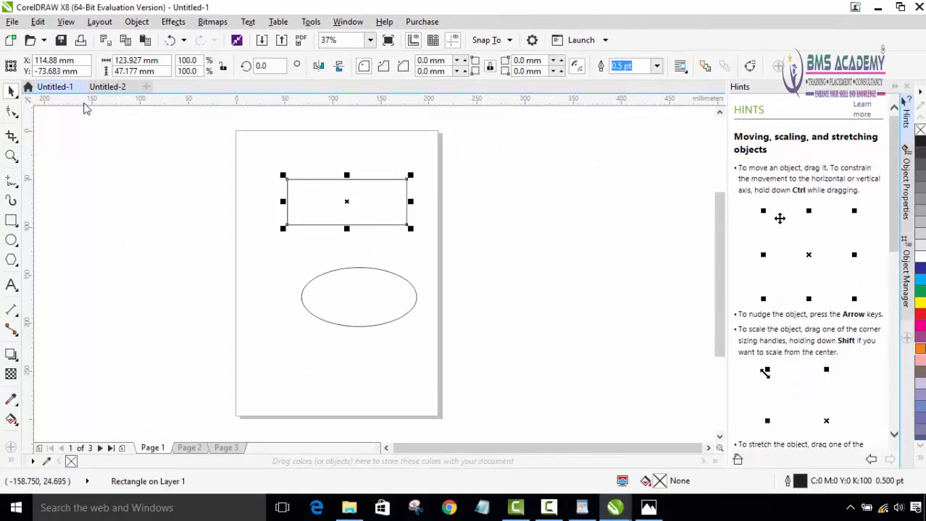
Step: Deselect the rectangle and change the document's units to inches
click(154, 160)
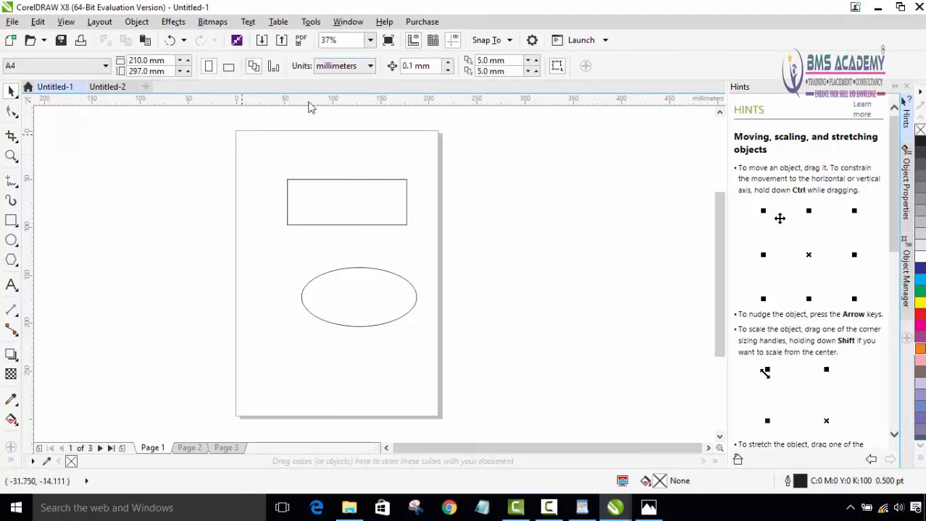
click(341, 67)
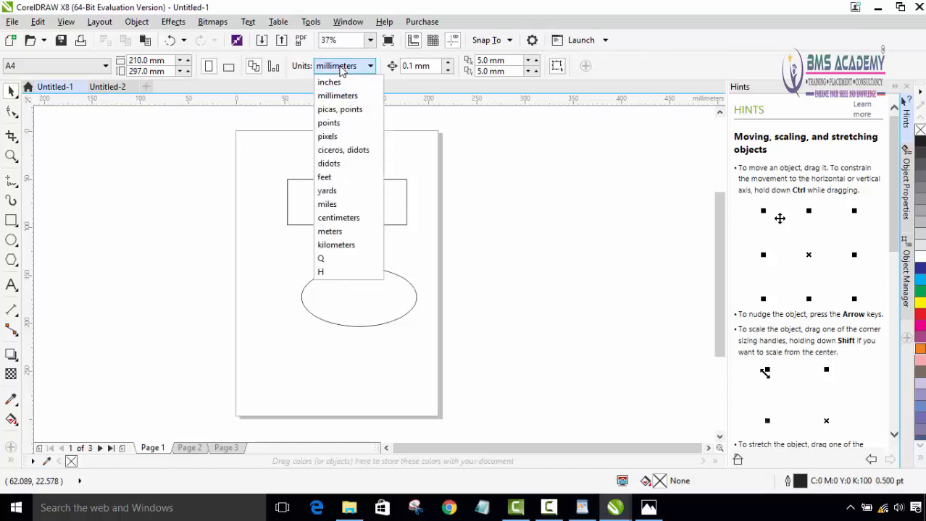
click(326, 85)
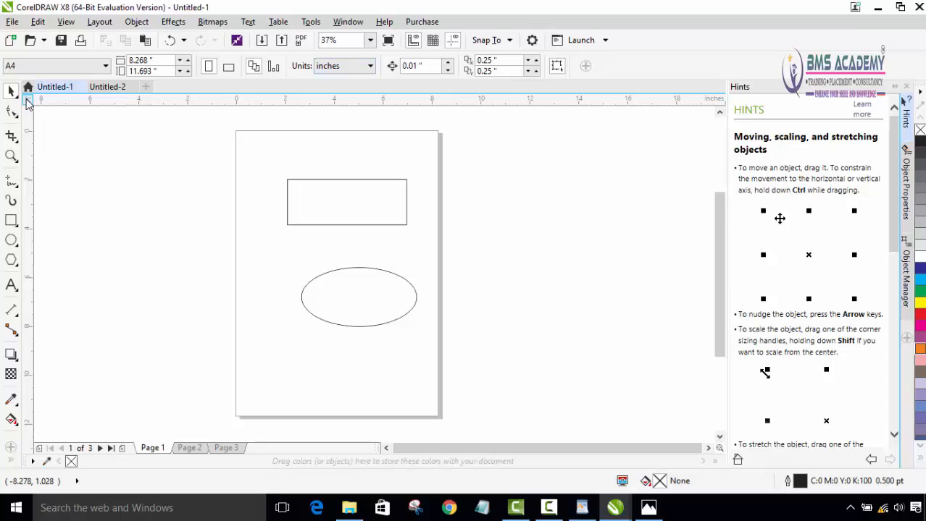
Step: Place the ruler origin at the rectangle's top-left corner and return it to the page's top-left corner
drag(28, 101, 289, 185)
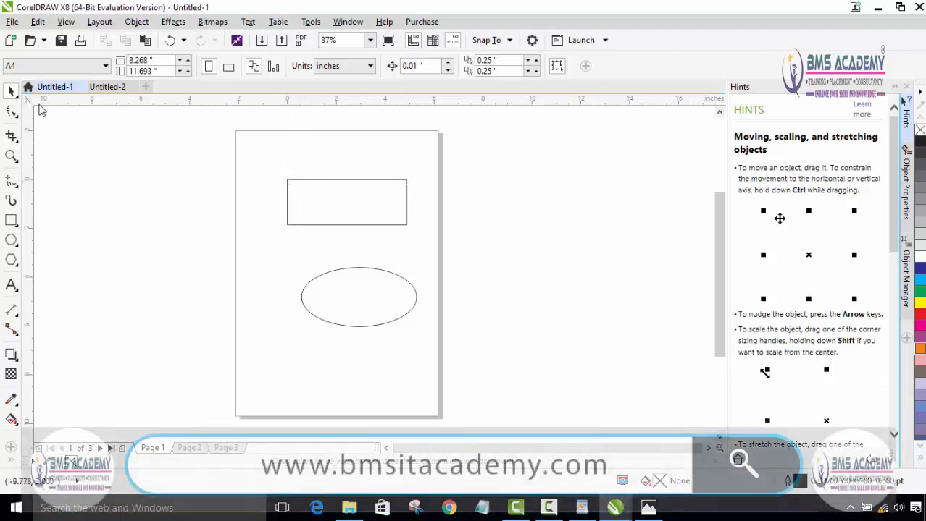
drag(31, 109, 236, 131)
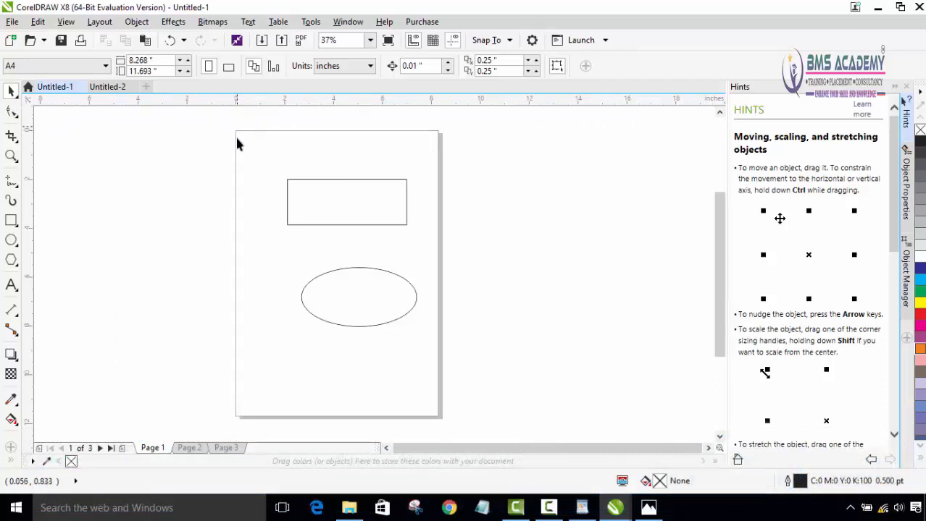